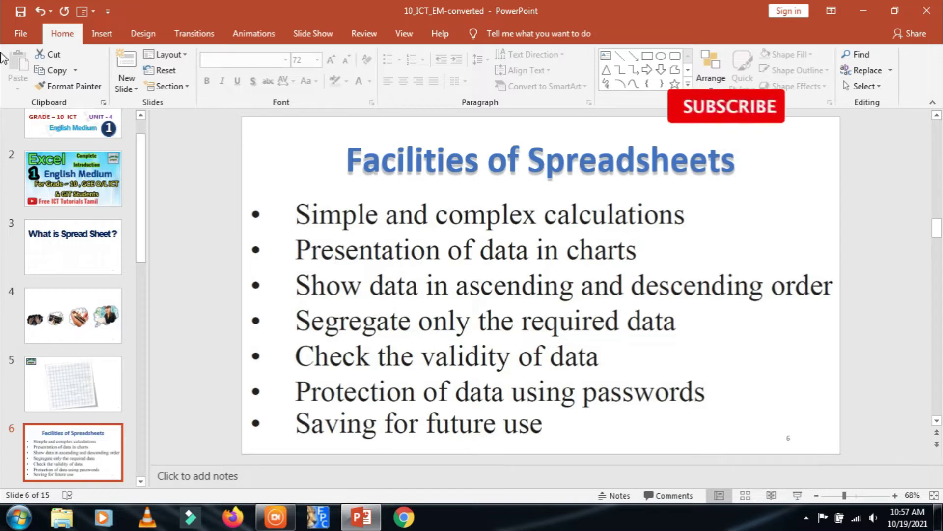
# Save a copy of the presentation to the Desktop as a PDF named pdf1
pyautogui.click(19, 37)
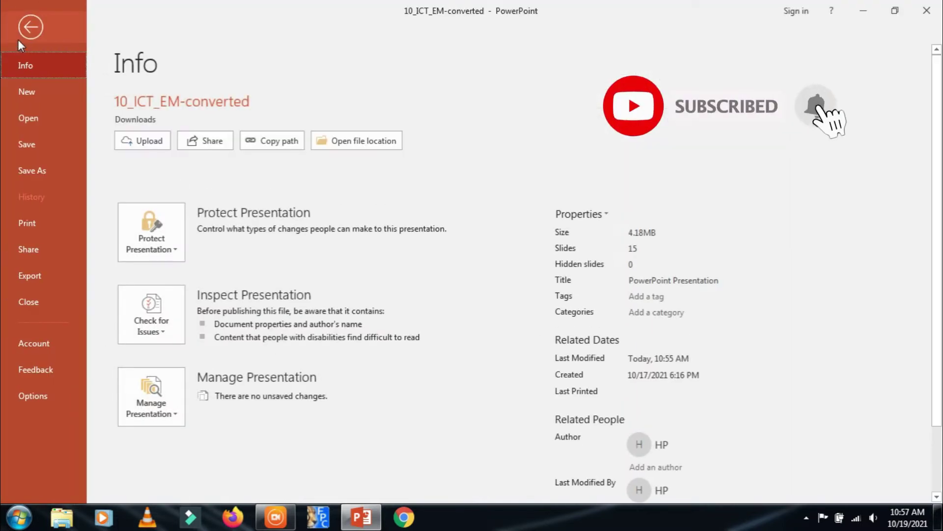
pyautogui.click(48, 170)
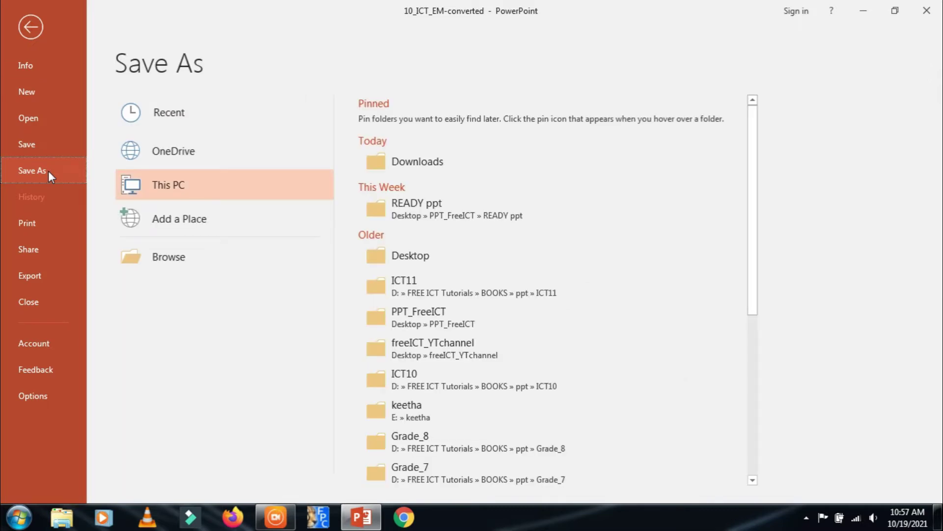
pyautogui.click(413, 260)
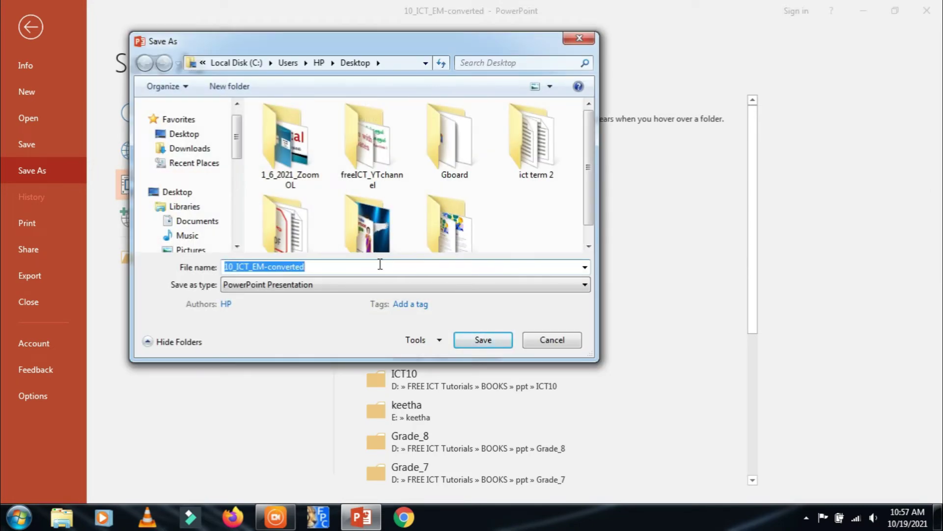
pyautogui.press('BackSpace')
pyautogui.write('p')
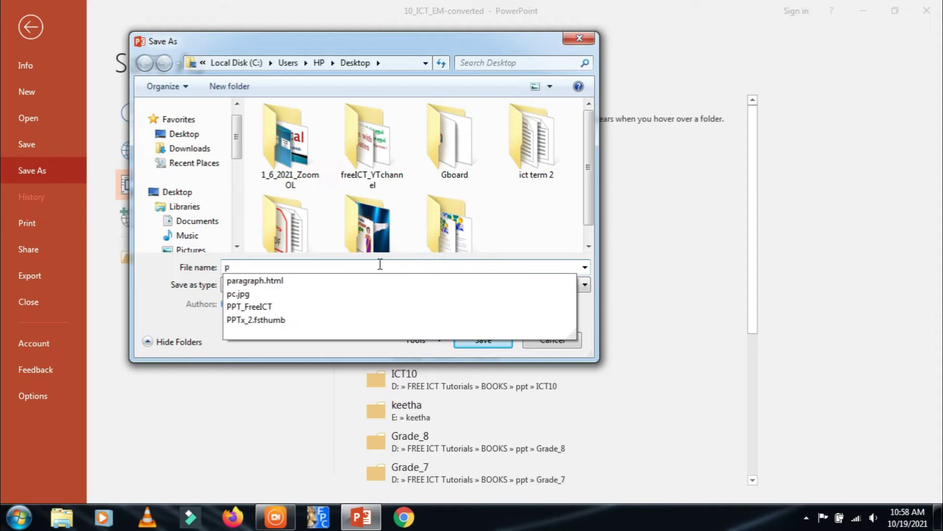
pyautogui.write('df1')
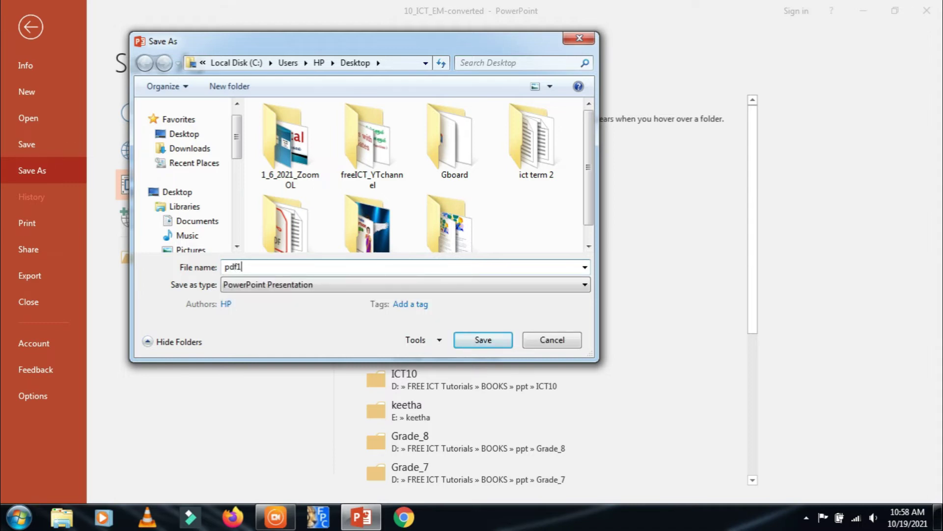
pyautogui.press('alt')
pyautogui.click(584, 285)
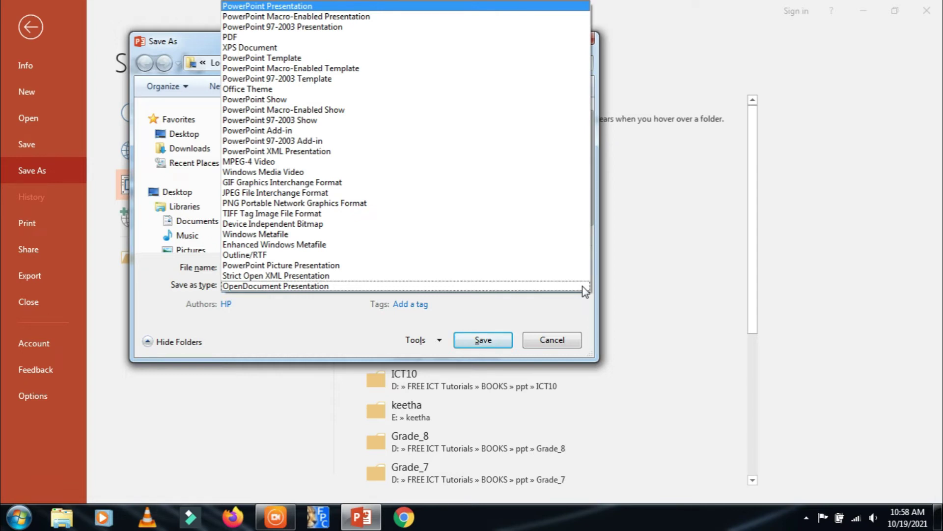
pyautogui.click(366, 39)
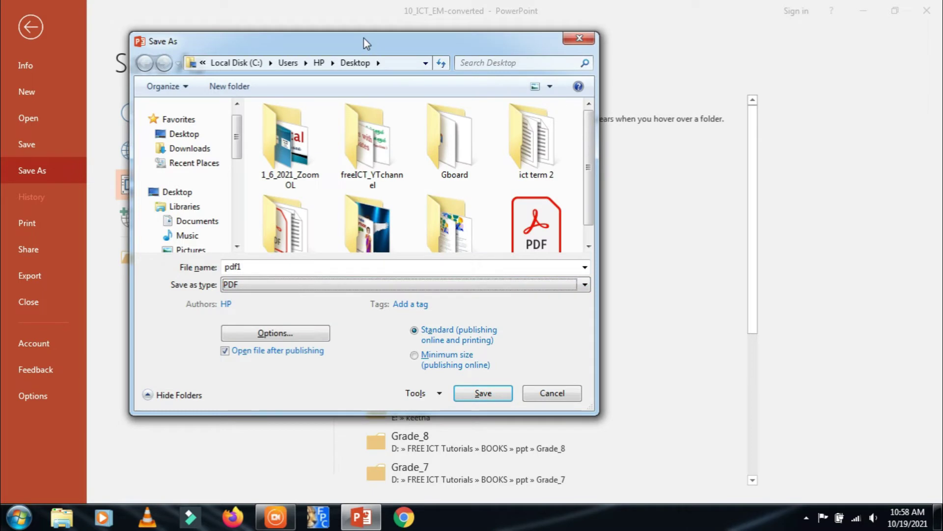
pyautogui.click(500, 399)
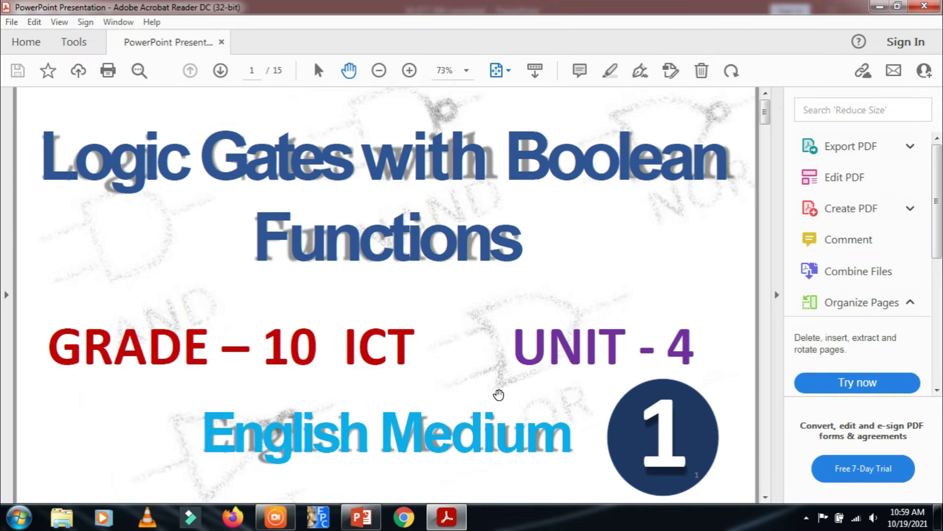
# Collapse the tools pane beside the published PDF, look through its pages, and close the document
pyautogui.click(777, 295)
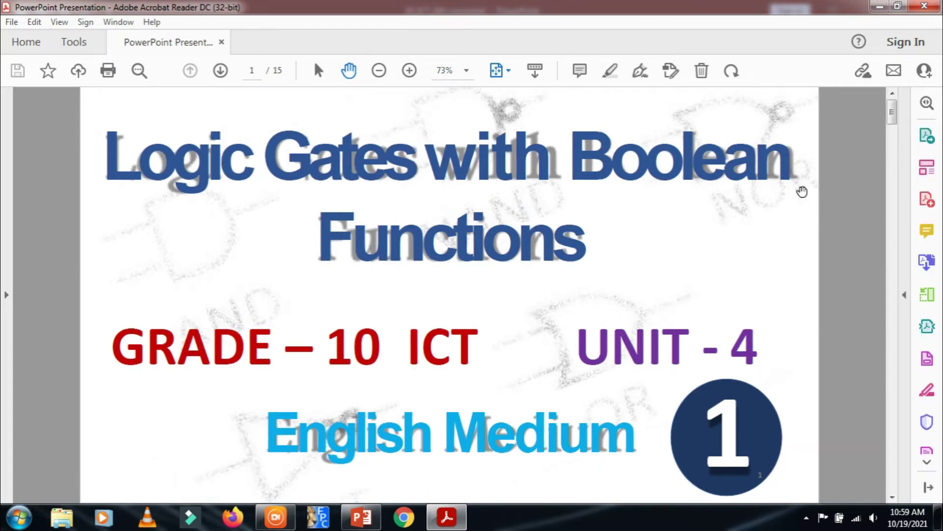
pyautogui.scroll(-4, 802, 191)
pyautogui.scroll(3, 801, 191)
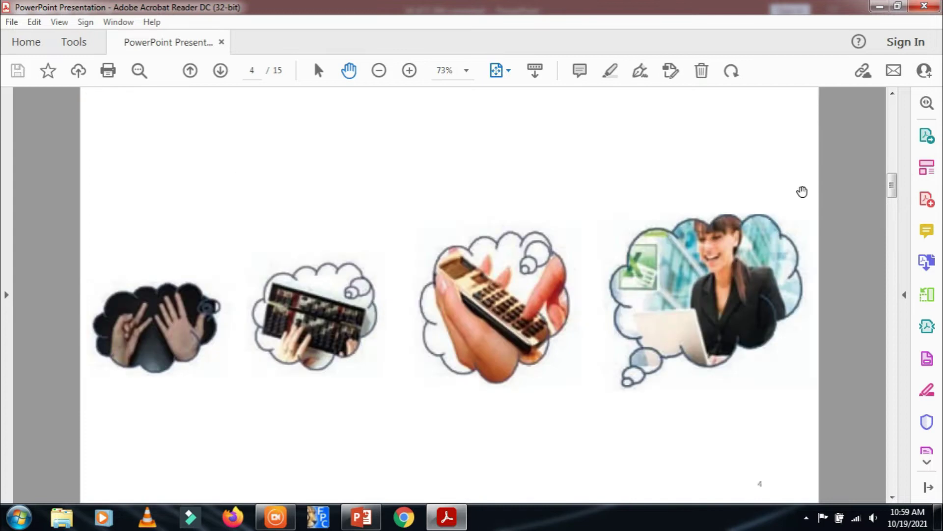
pyautogui.hotkey('alt', 'F4')
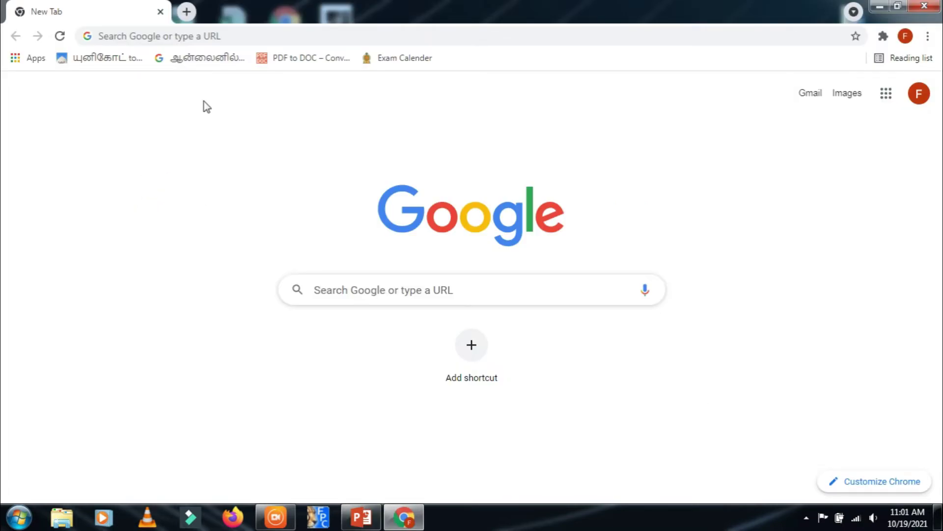
pyautogui.click(215, 37)
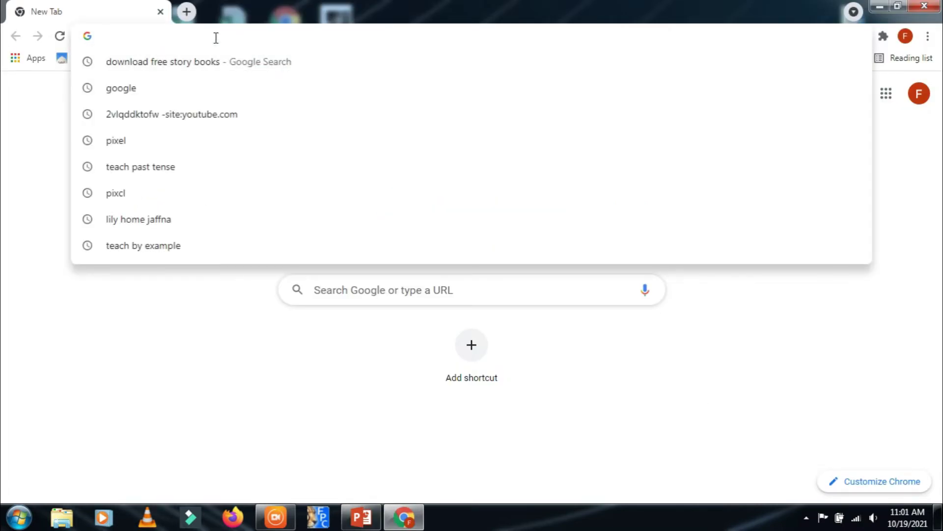
pyautogui.write('www.')
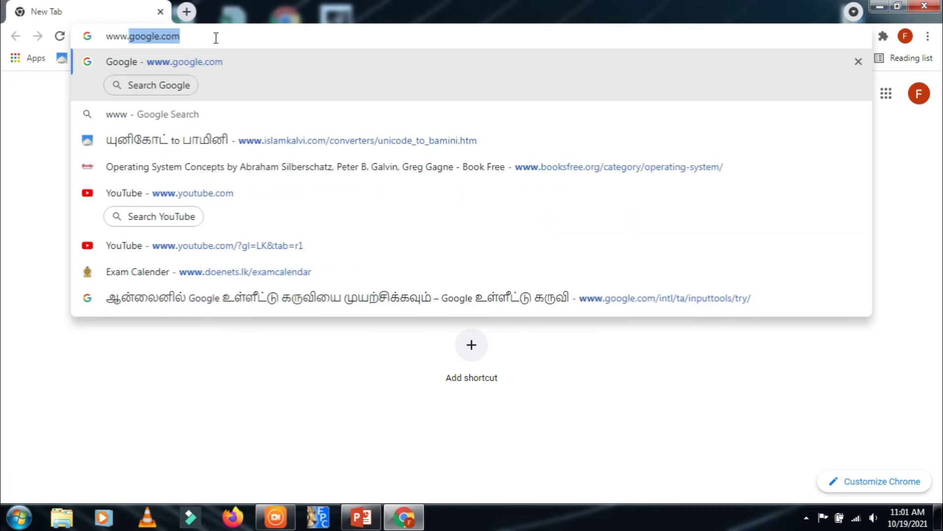
pyautogui.write('hi')
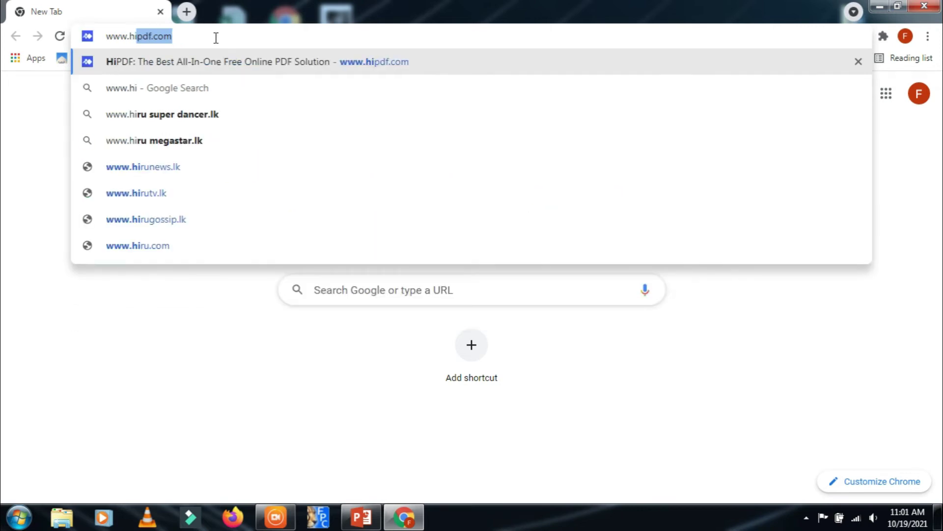
pyautogui.write('pdf.c')
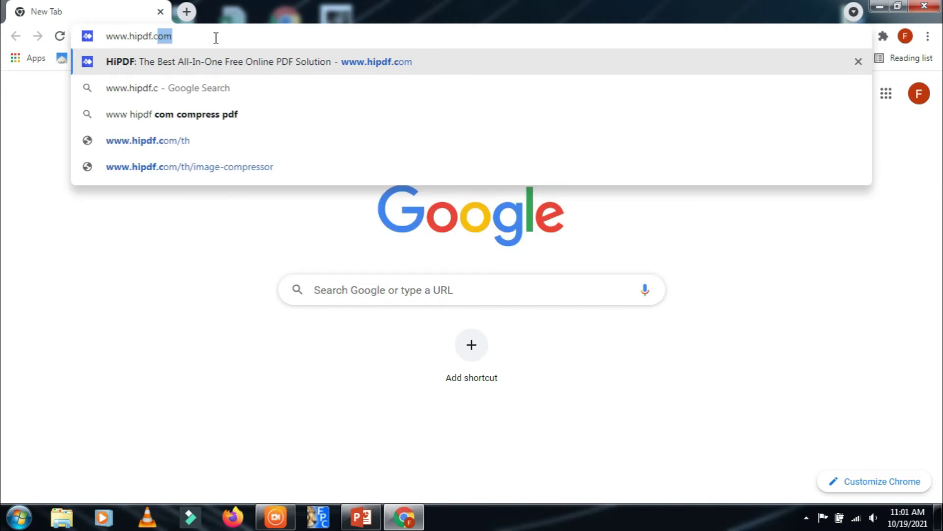
pyautogui.press('Return')
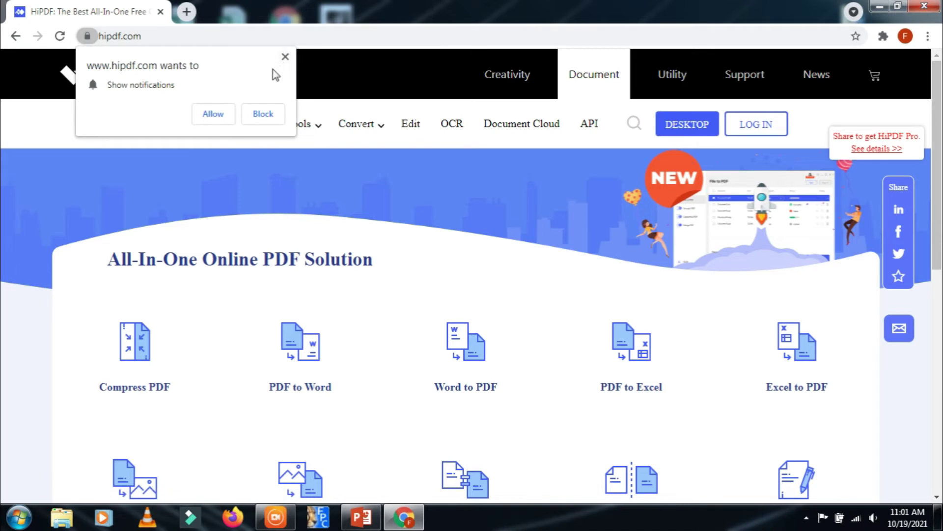
pyautogui.click(285, 58)
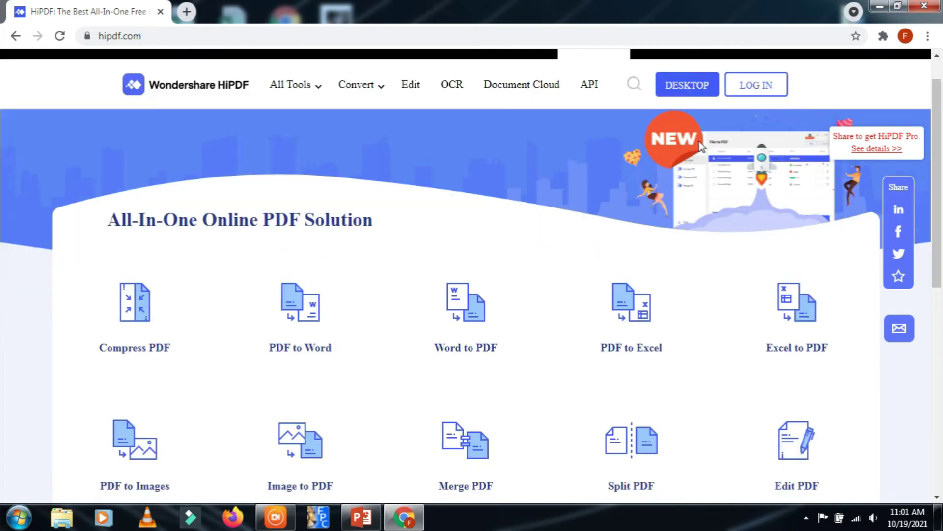
# Open the PDF to PPT converter and dismiss its notification request
pyautogui.moveTo(939, 94); pyautogui.dragTo(940, 231)
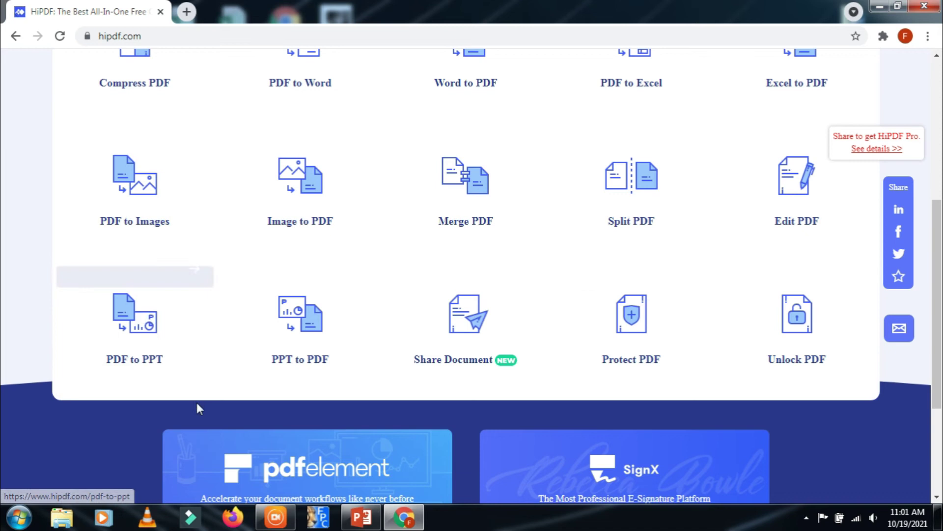
pyautogui.click(154, 369)
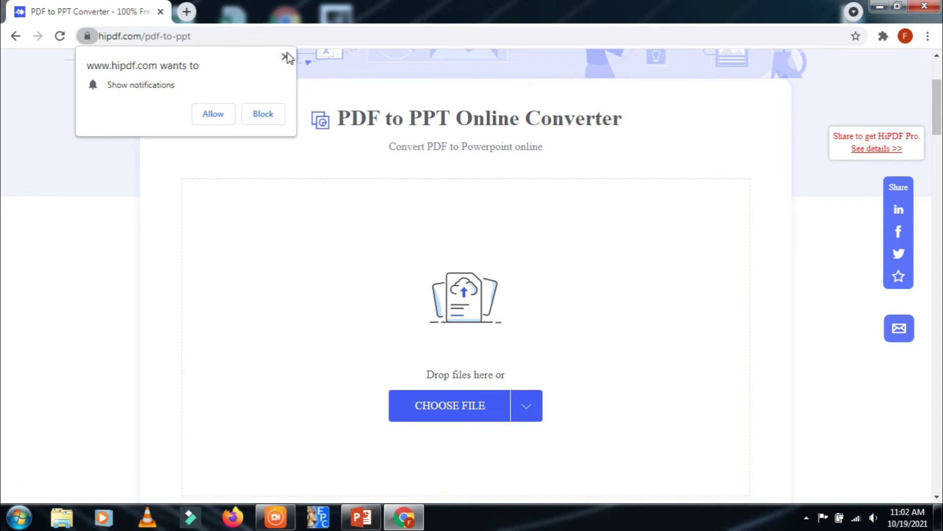
pyautogui.click(285, 57)
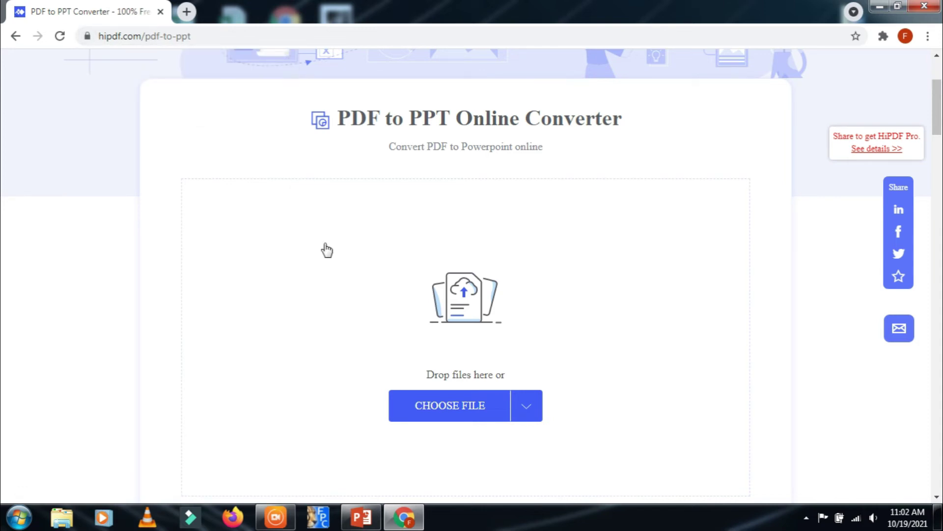
# Upload the pdf1 file from the Desktop to the converter and convert it to PowerPoint
pyautogui.click(474, 385)
pyautogui.click(470, 414)
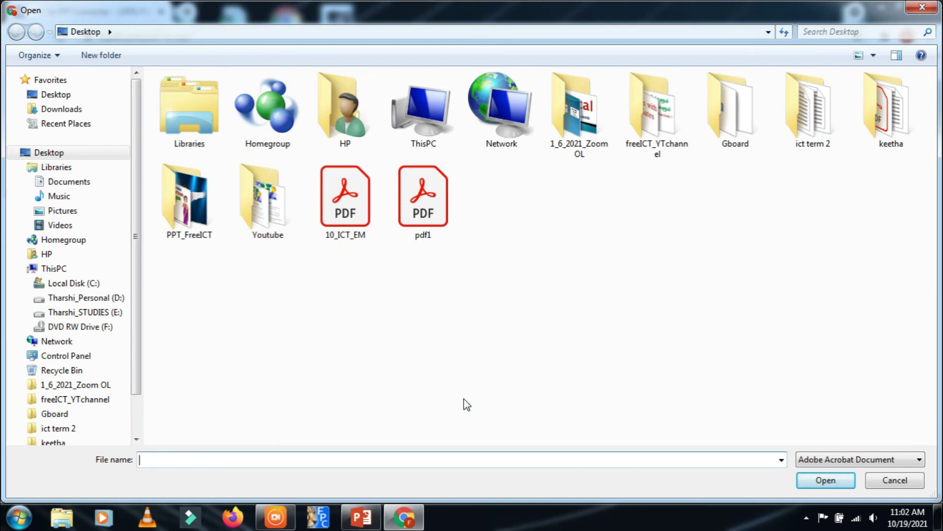
pyautogui.click(425, 250)
pyautogui.click(416, 209)
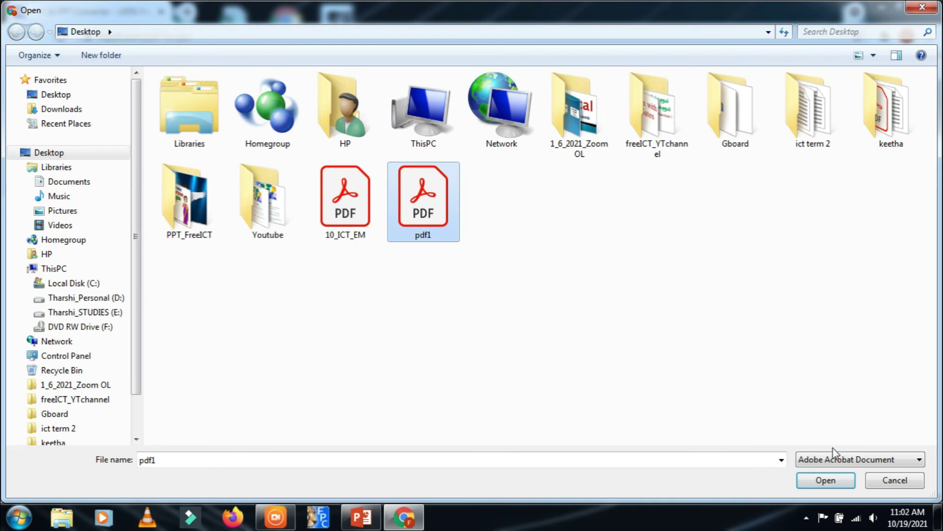
pyautogui.click(826, 482)
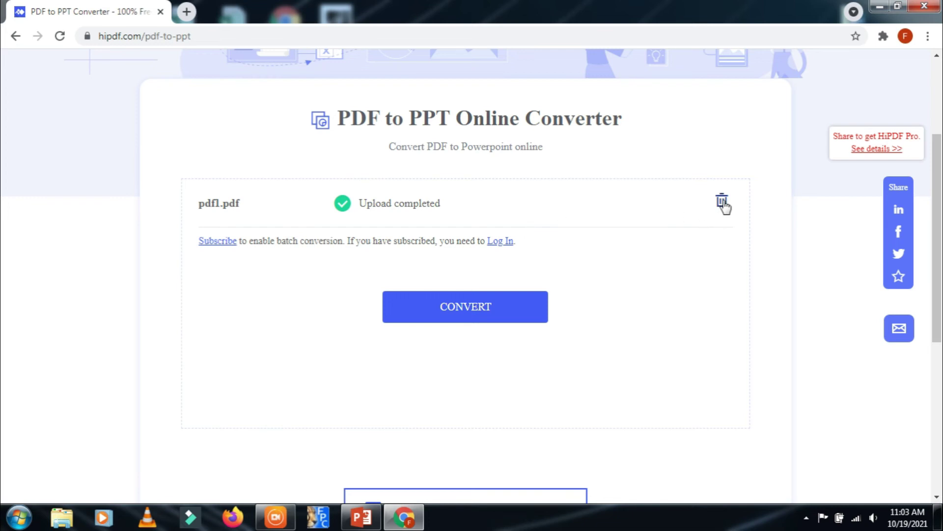
pyautogui.click(515, 316)
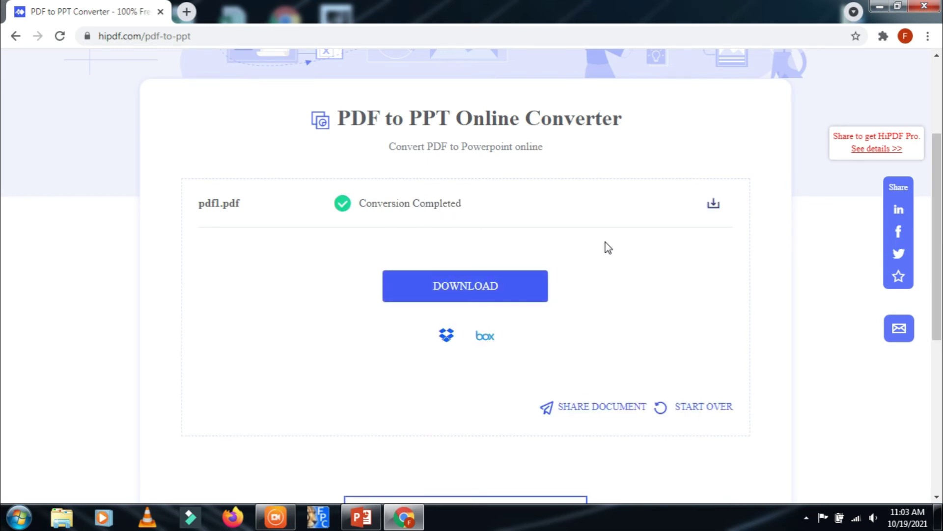
# Download the converted presentation and open the downloaded pdf1.pptx
pyautogui.click(719, 214)
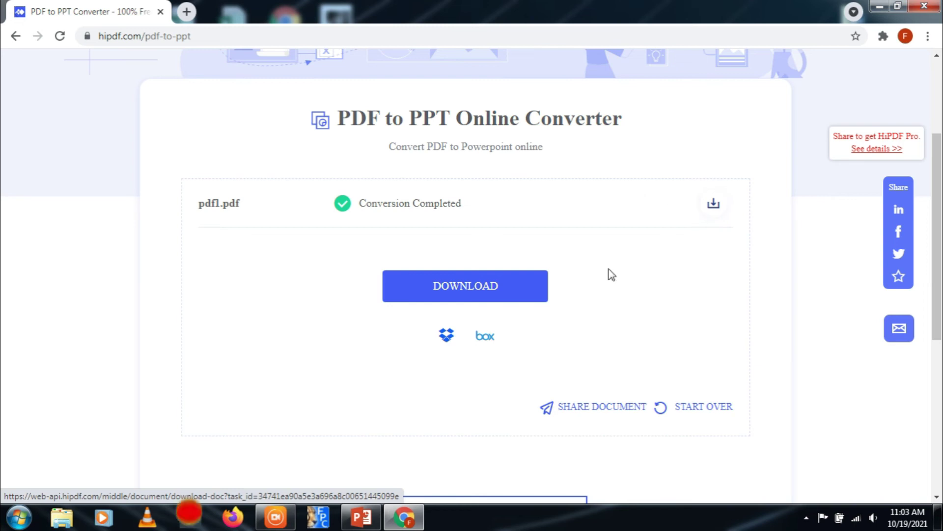
pyautogui.click(502, 291)
pyautogui.click(406, 393)
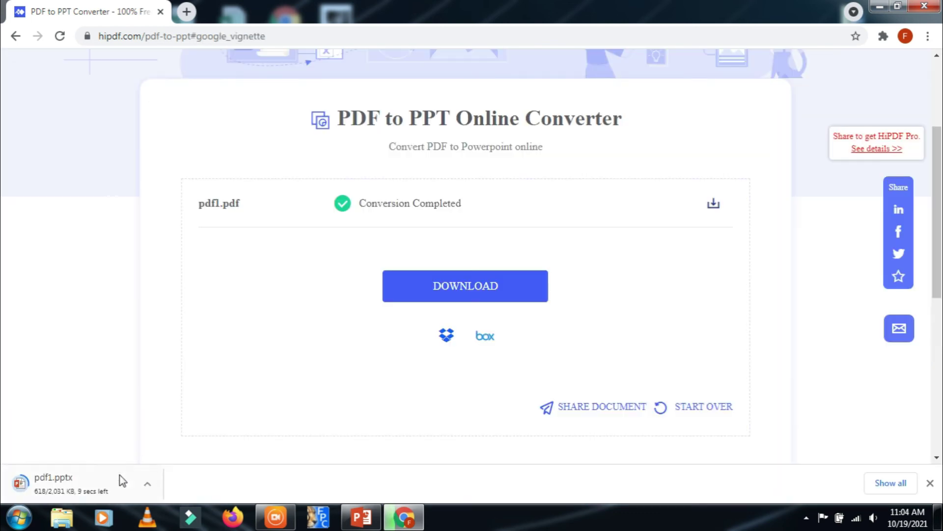
pyautogui.click(116, 488)
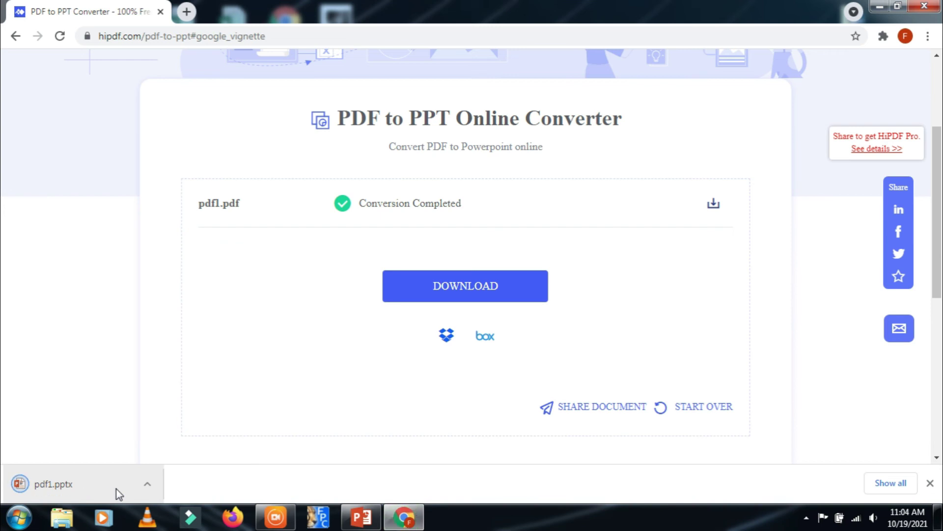
pyautogui.click(116, 489)
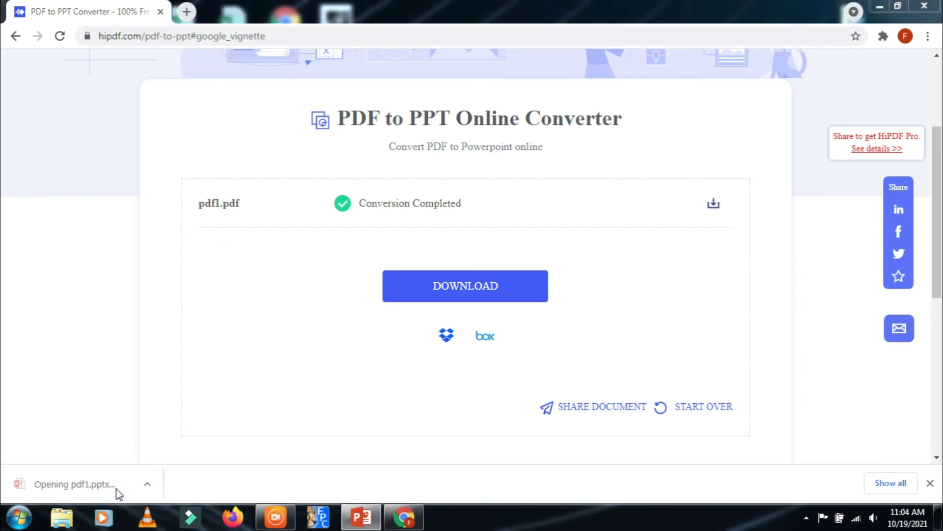